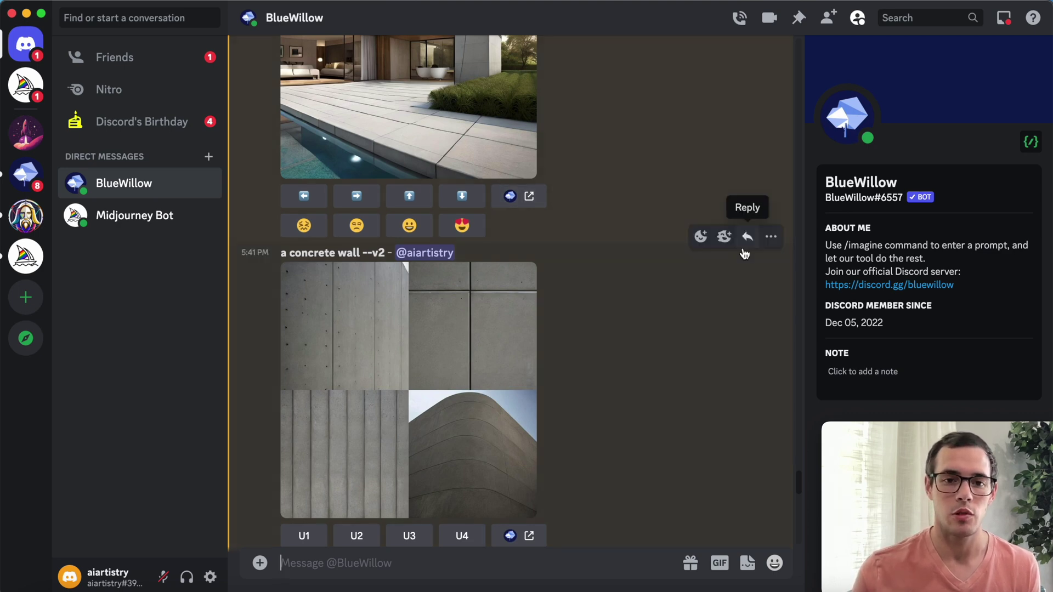
Start a BlueWillow /imagine prompt and paste the flat illustration prompt of a man at a computer
text(/im)
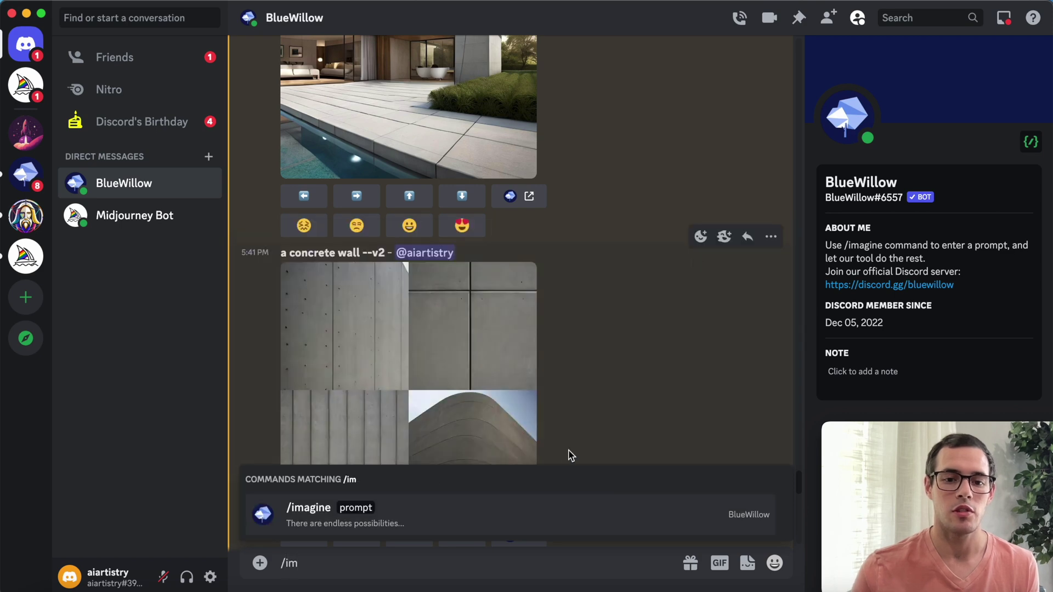
click(550, 522)
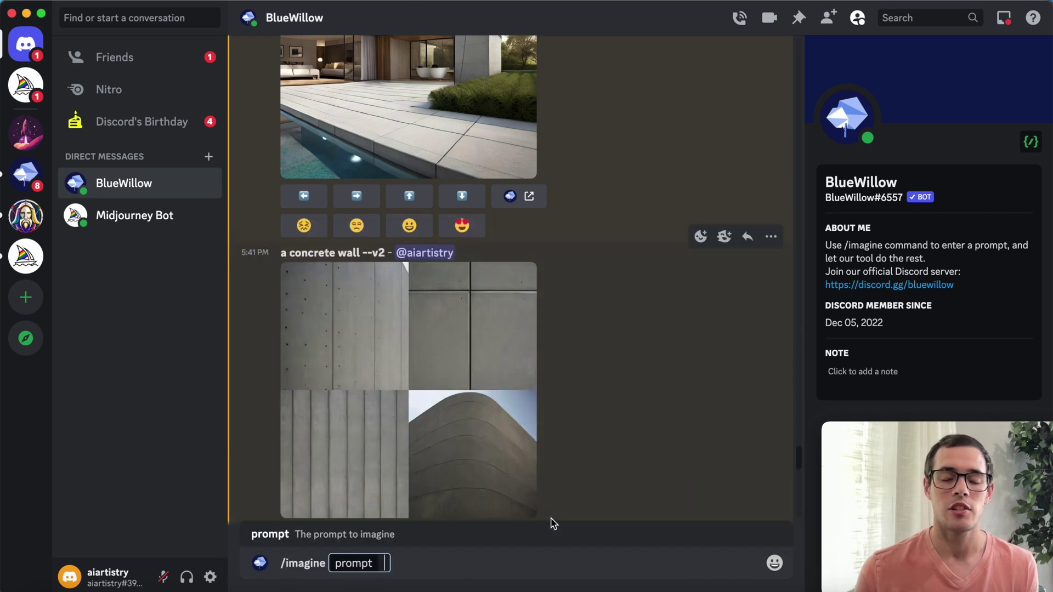
text(2d flat illustration of a man sitting at a computer, ui, ux, behance, dribble, vector, 2d, flat illustration, minimalist, simple --ar 3:2)
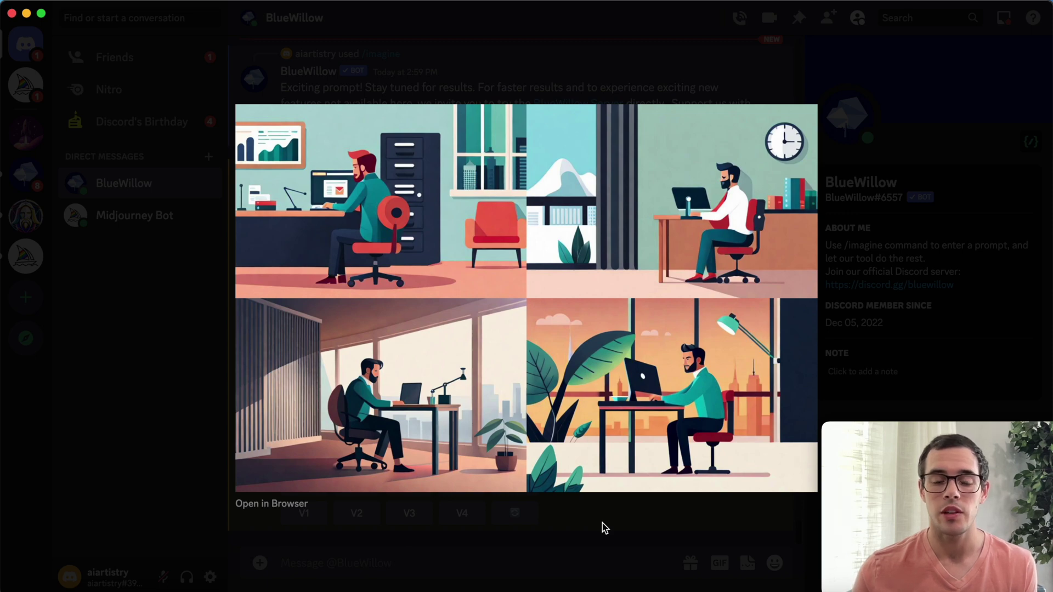
Close the enlarged flat illustration grid
click(602, 523)
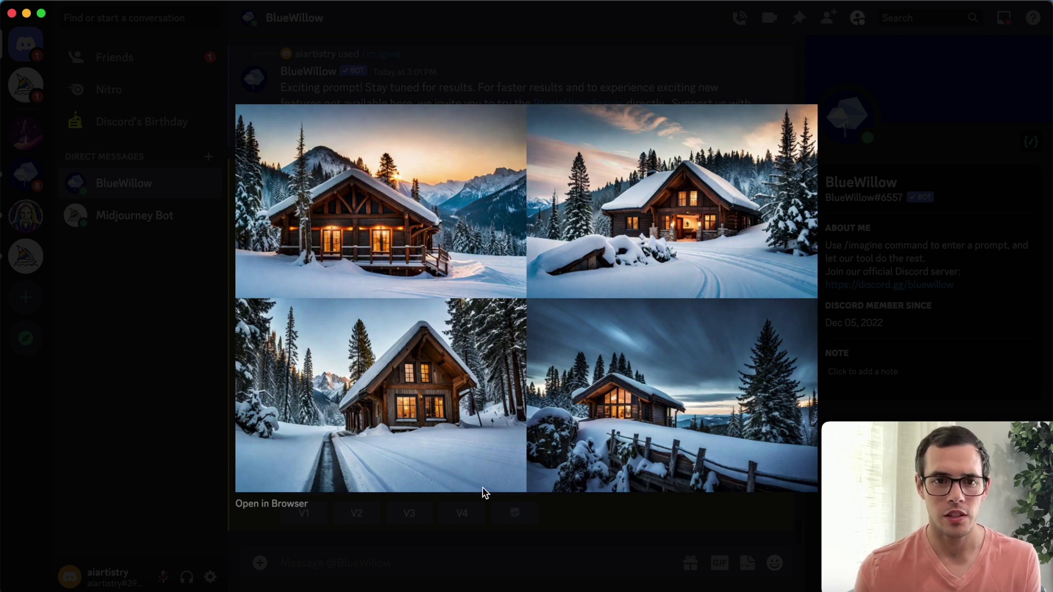
Close the enlarged snowy mountain cabin grid
click(625, 519)
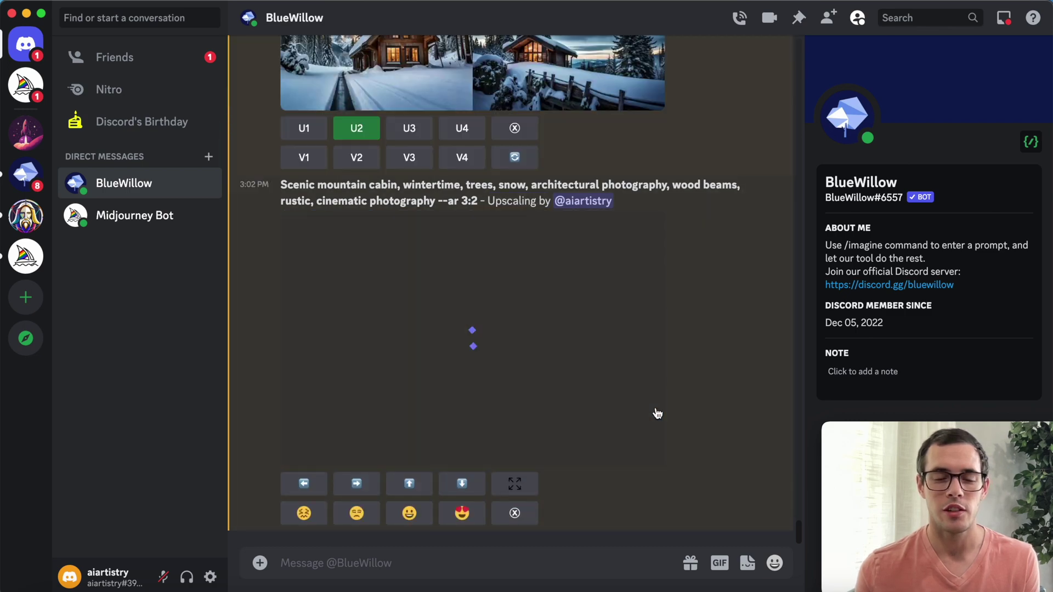
View the upscaled second cabin image enlarged, close it, then enlarge it again
click(657, 414)
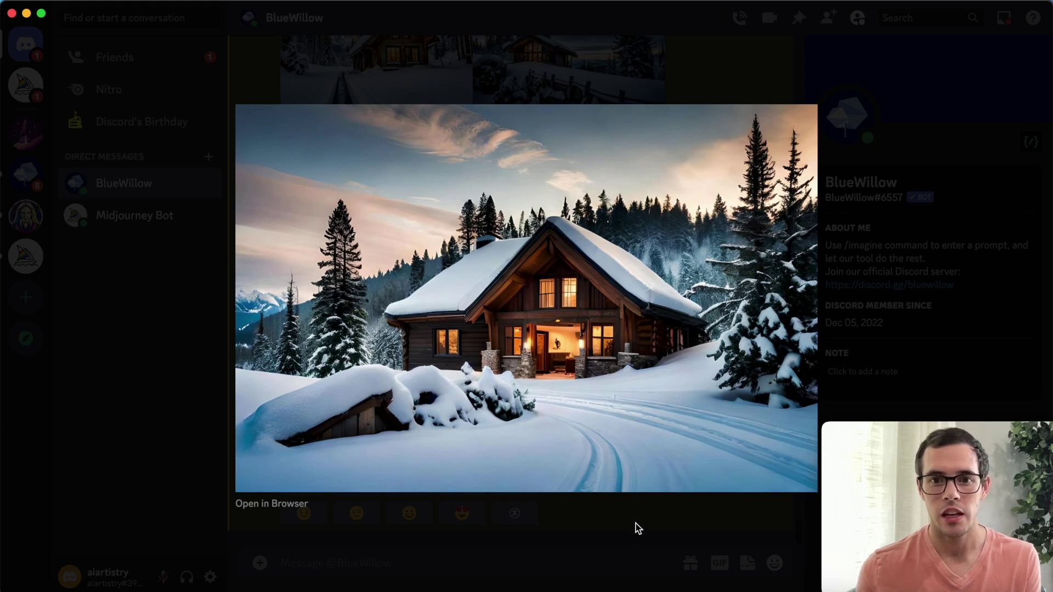
click(636, 523)
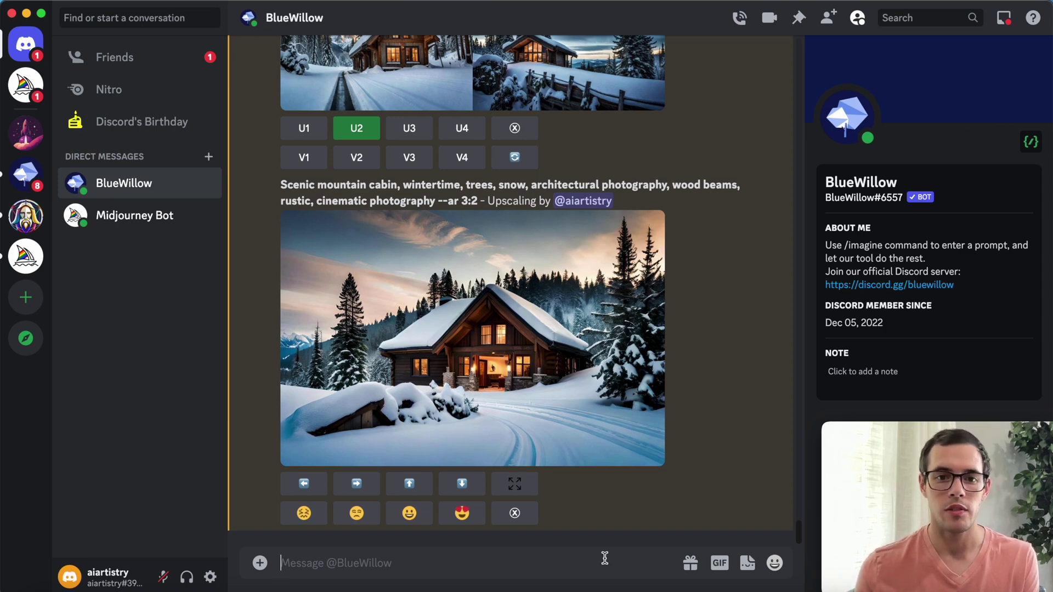
click(551, 387)
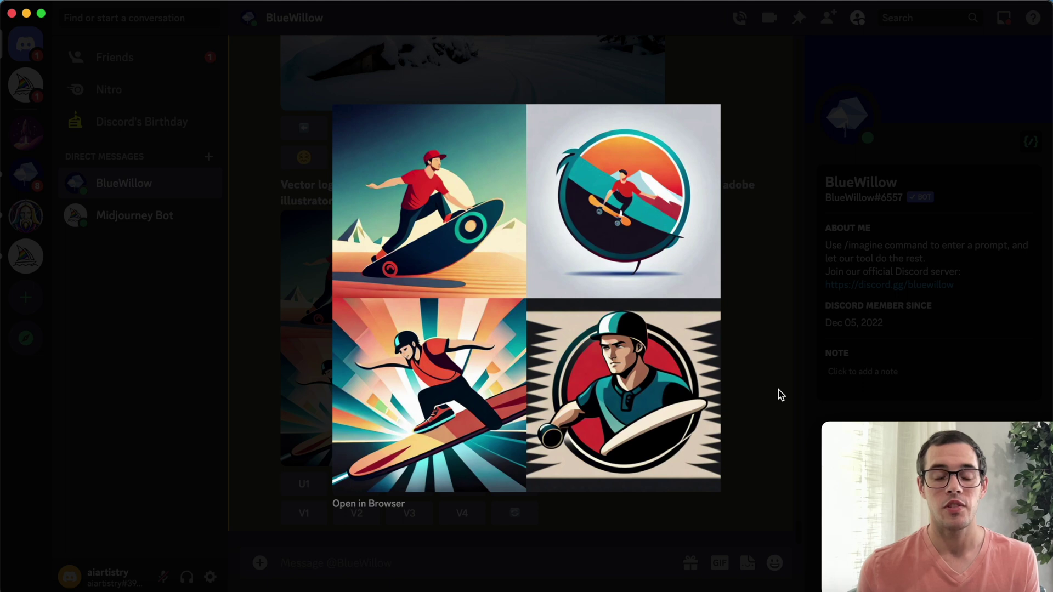
Close the enlarged skateboard logo grid
click(778, 390)
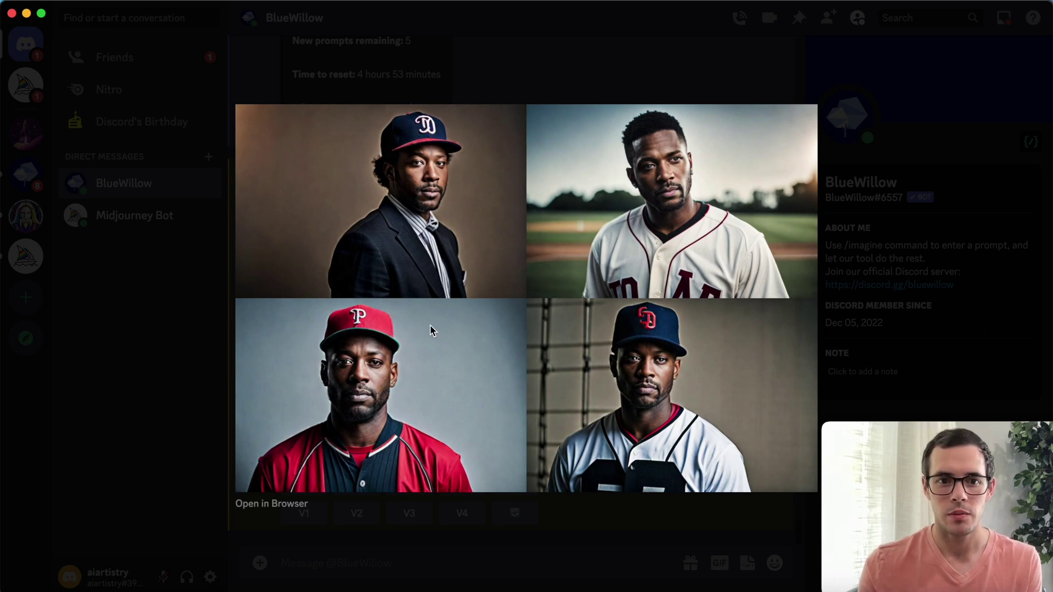
Upscale the third baseball portrait with U3 and view the result enlarged
click(530, 501)
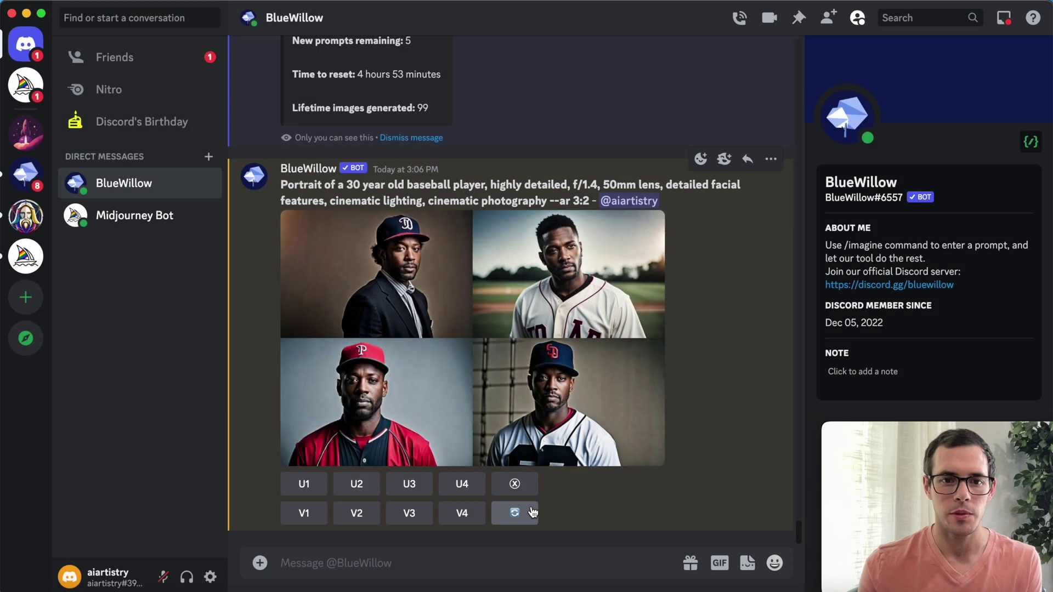
click(414, 483)
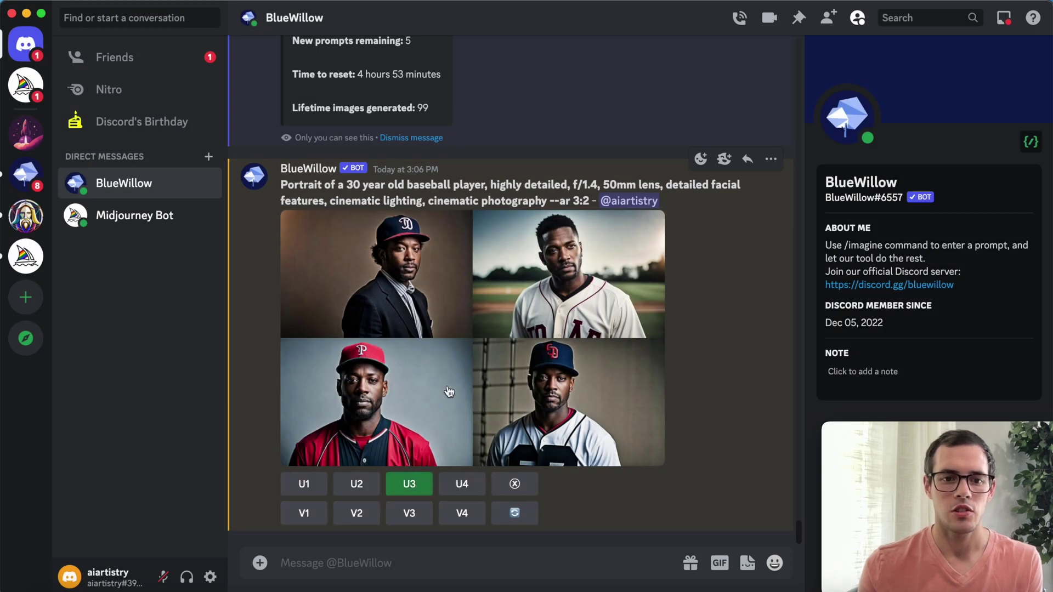
click(418, 300)
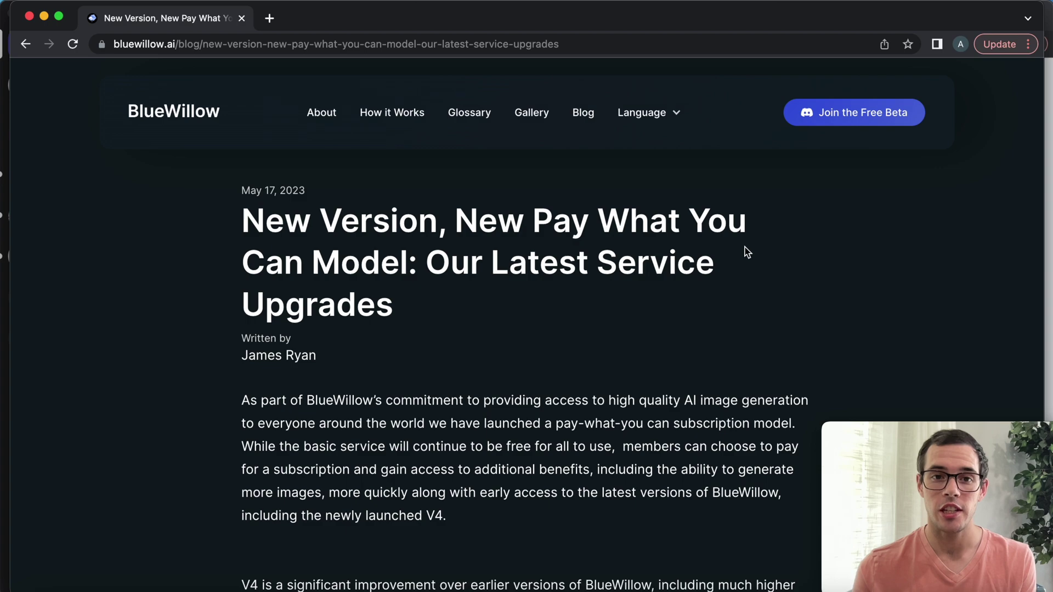
Scroll through the blog post's Free, Willower, Blue Angel and Sapphire subscription tiers
scroll(809, 271, down, 15)
scroll(808, 270, down, 1)
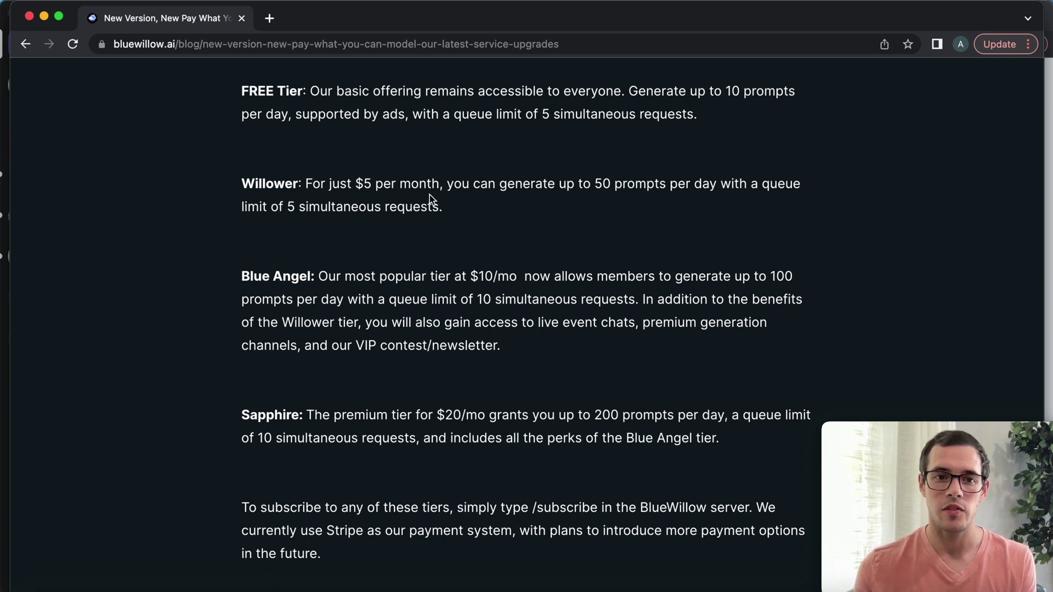
scroll(533, 199, down, 2)
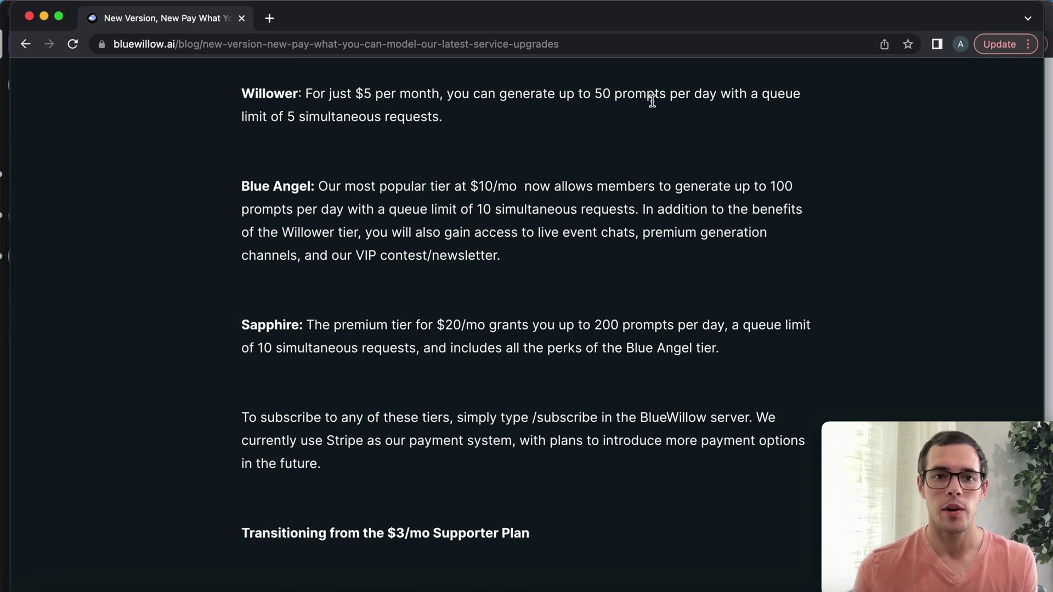
scroll(704, 176, down, 3)
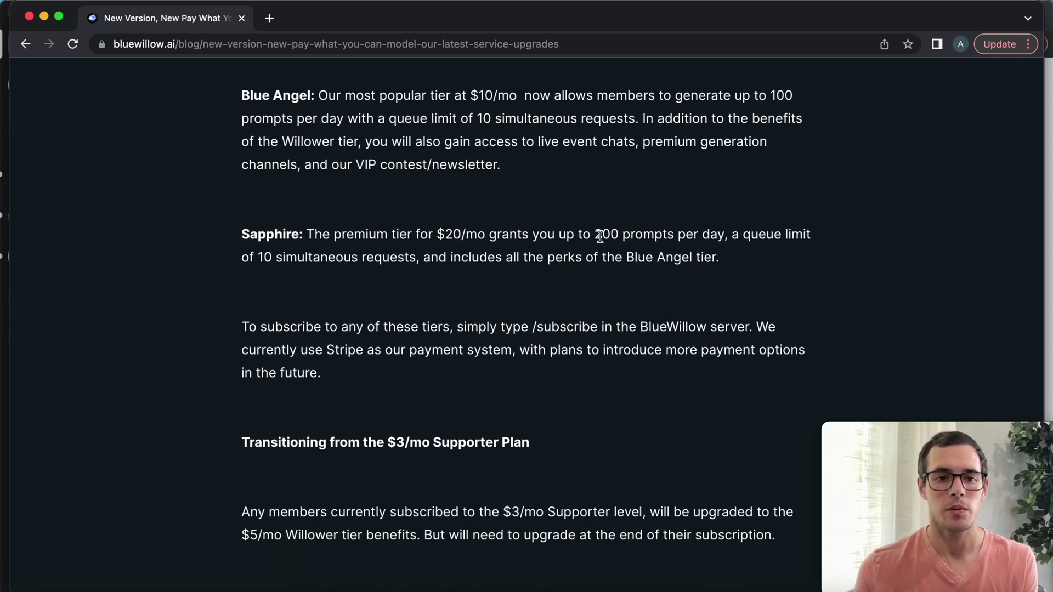
scroll(695, 274, down, 5)
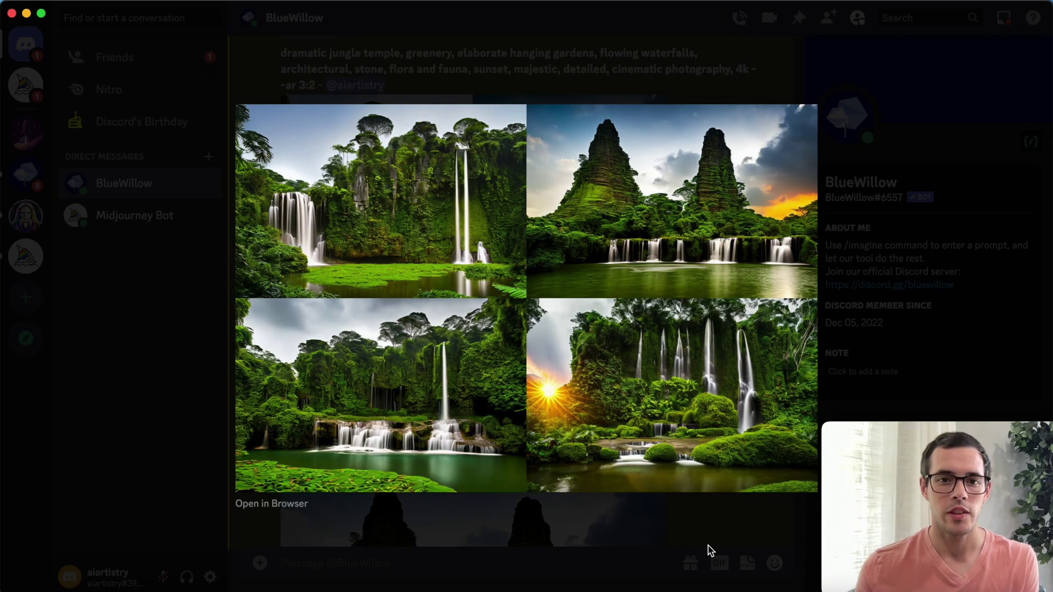
Close the waterfall grid and review the older jungle temple grid enlarged
click(708, 545)
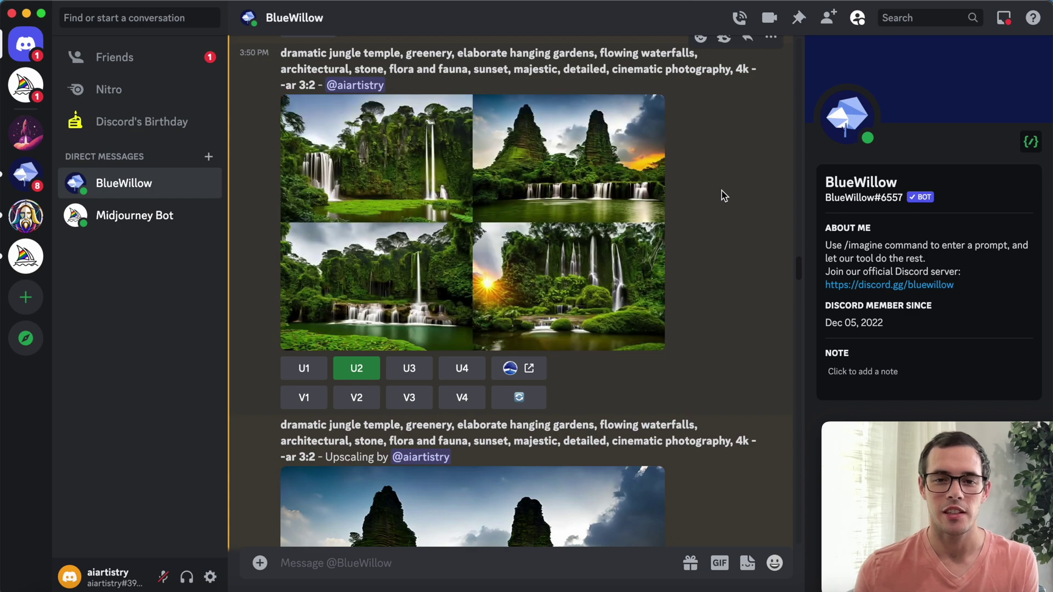
scroll(723, 195, up, 2)
scroll(523, 301, down, 1)
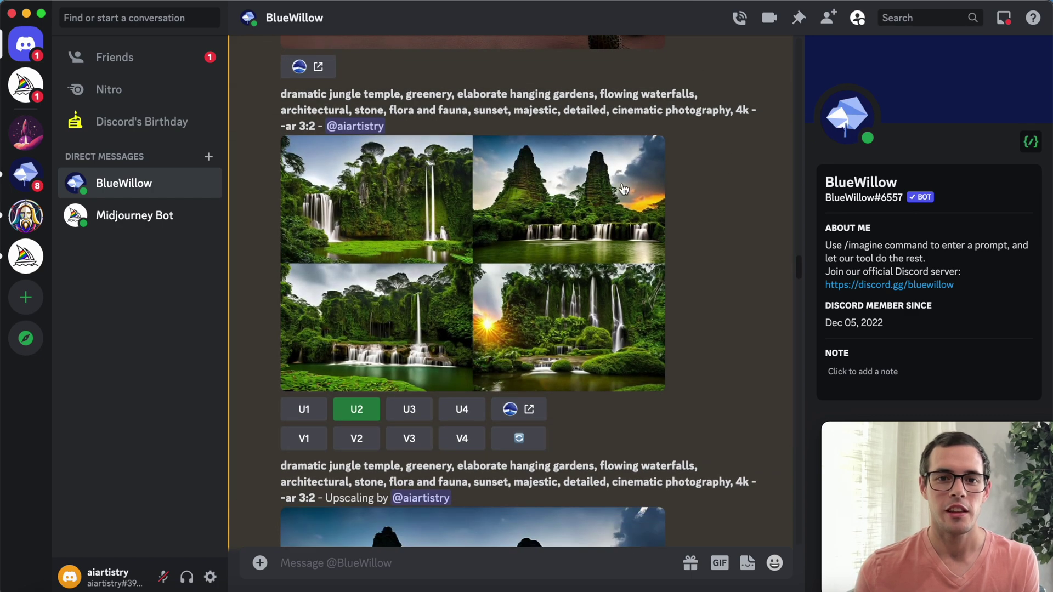
click(524, 302)
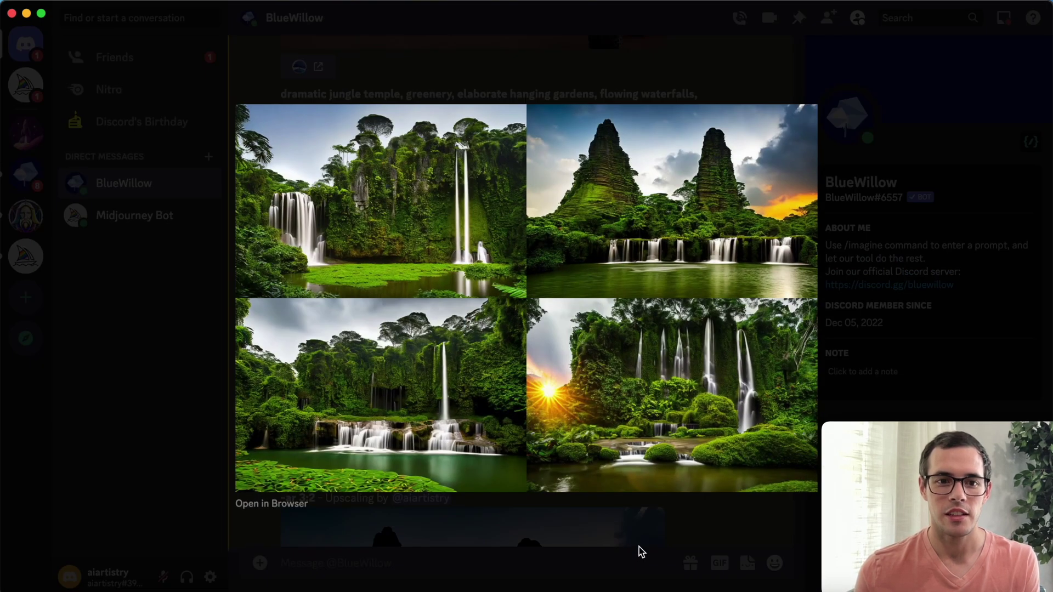
click(640, 547)
Enlarge the older upscaled temple image of twin green peaks, then close it
scroll(639, 547, down, 5)
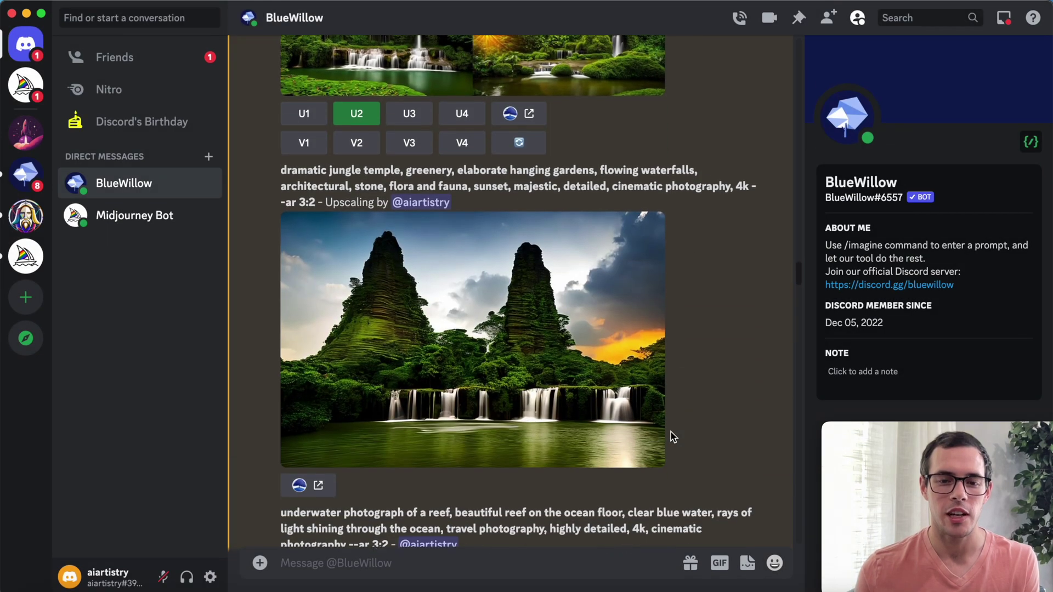
click(531, 372)
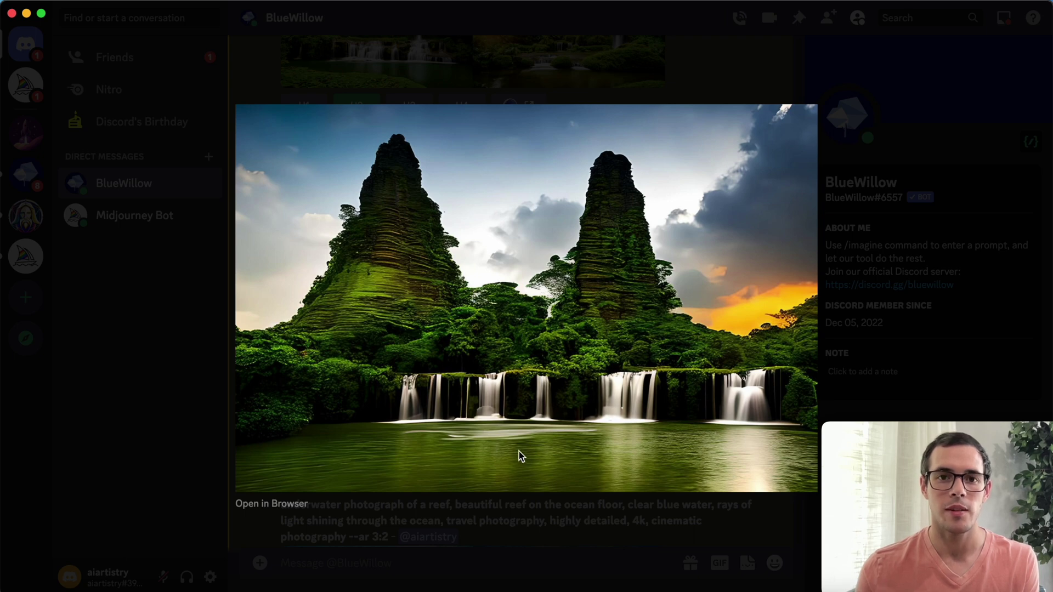
click(597, 535)
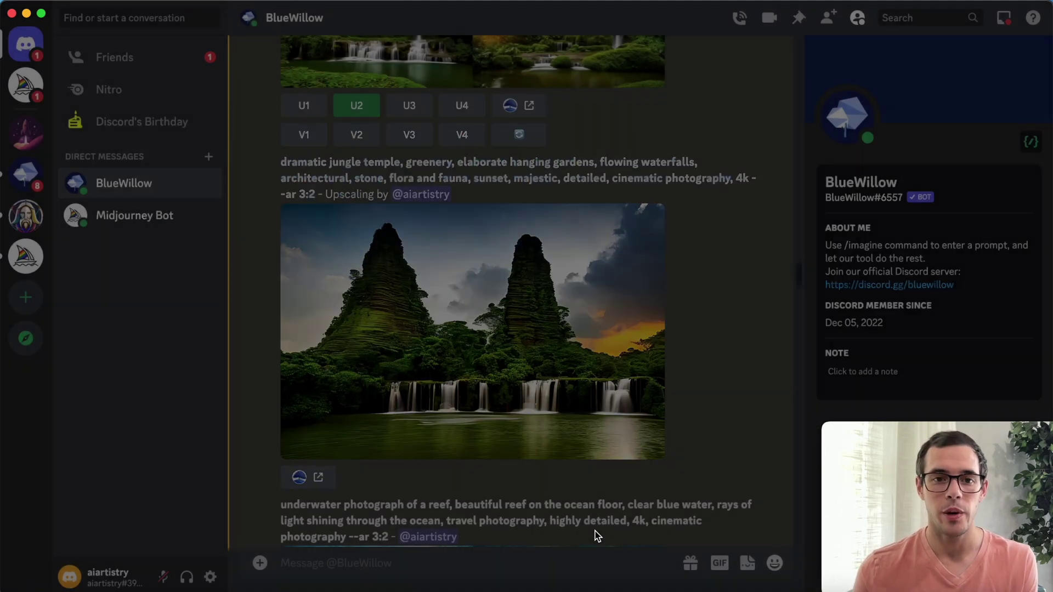
scroll(560, 291, up, 3)
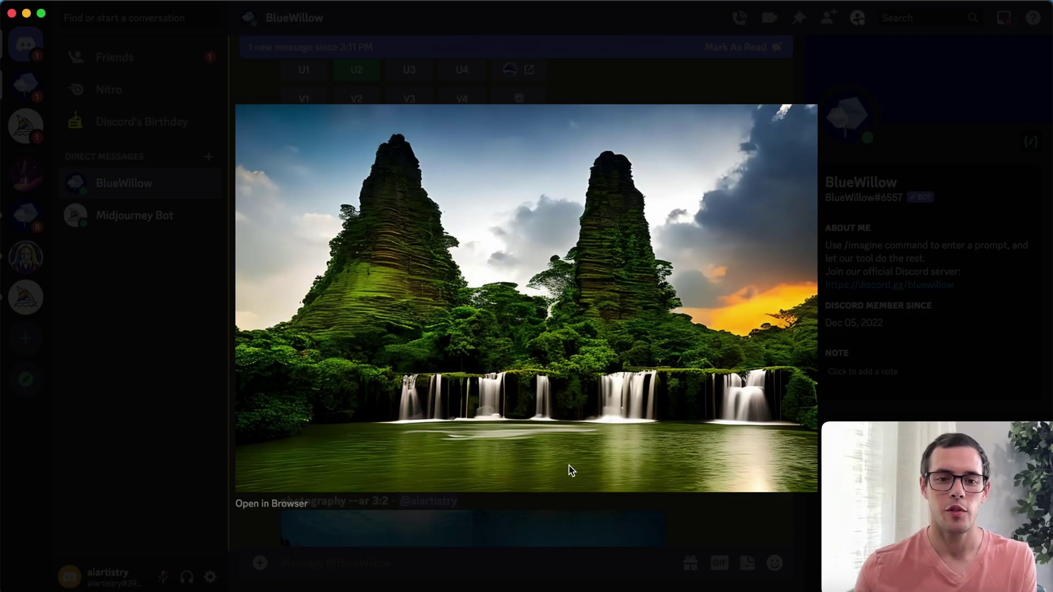
Jump to the newest jungle temple results and view the grid and cliff-top temple upscale enlarged
click(573, 529)
click(613, 51)
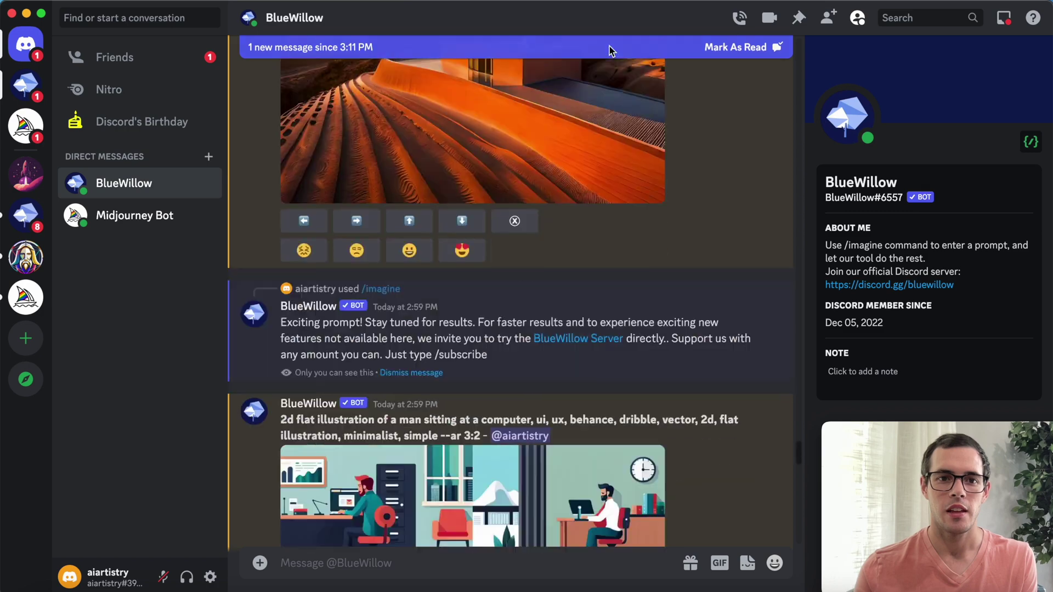
click(526, 289)
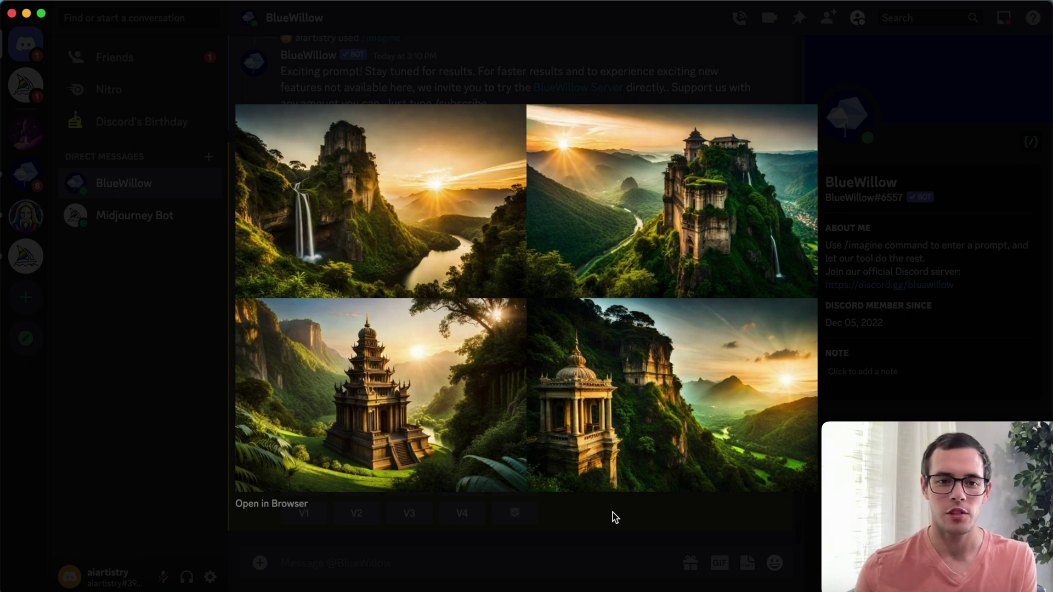
click(576, 517)
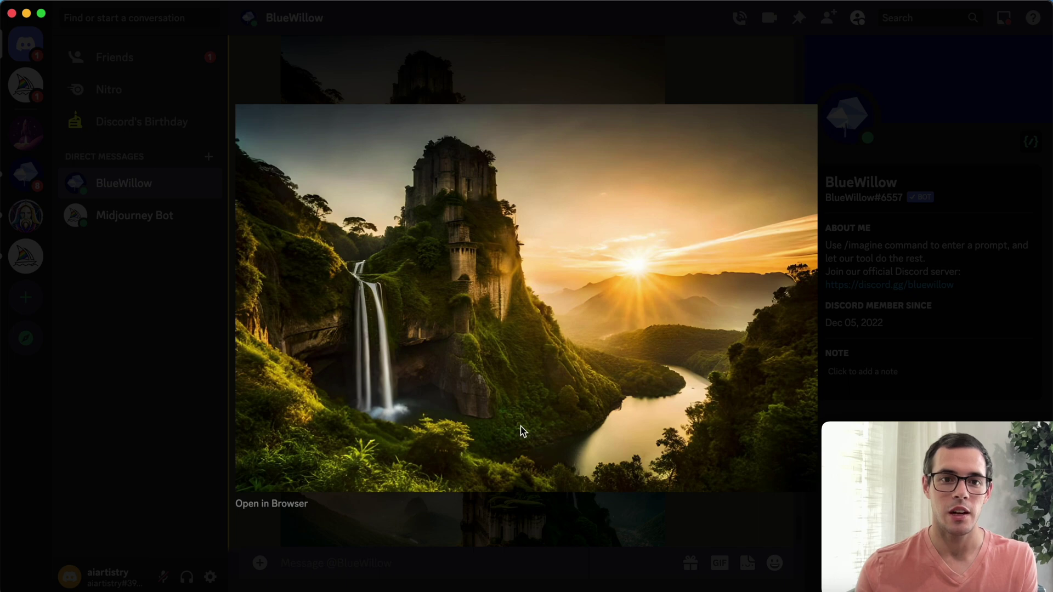
click(577, 513)
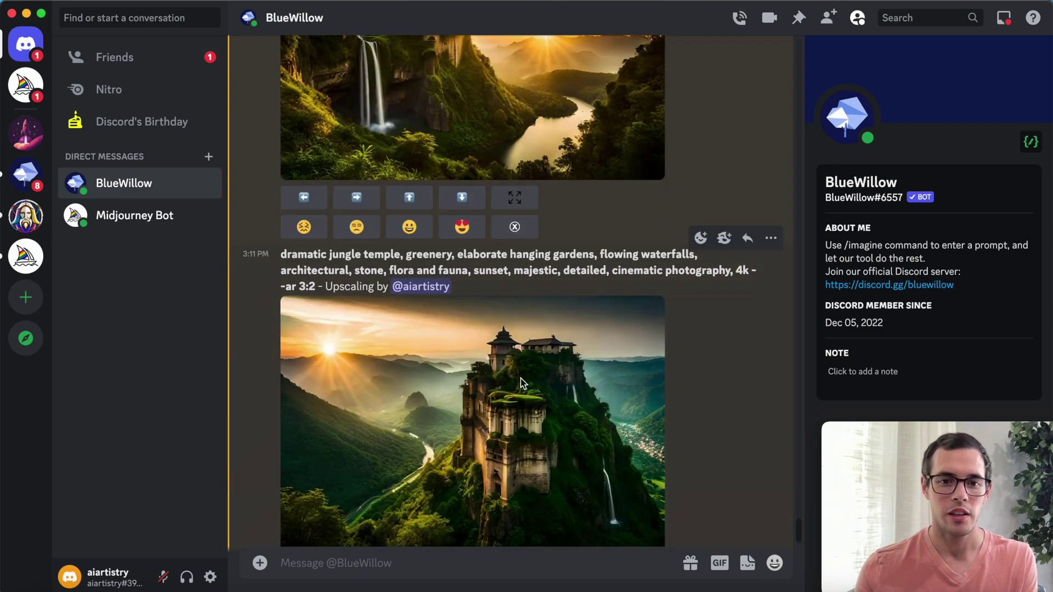
click(521, 378)
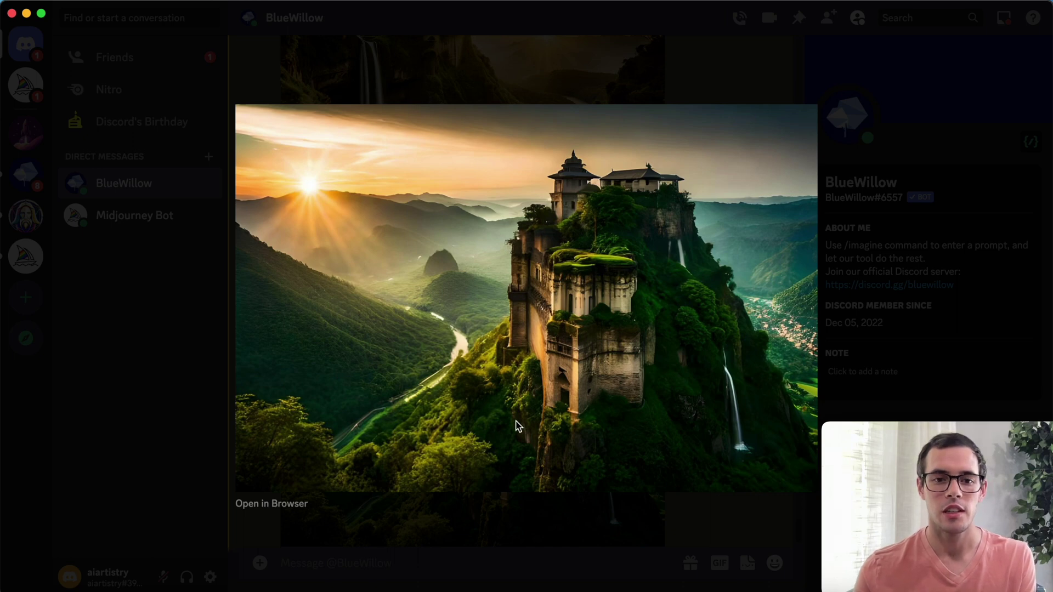
click(556, 550)
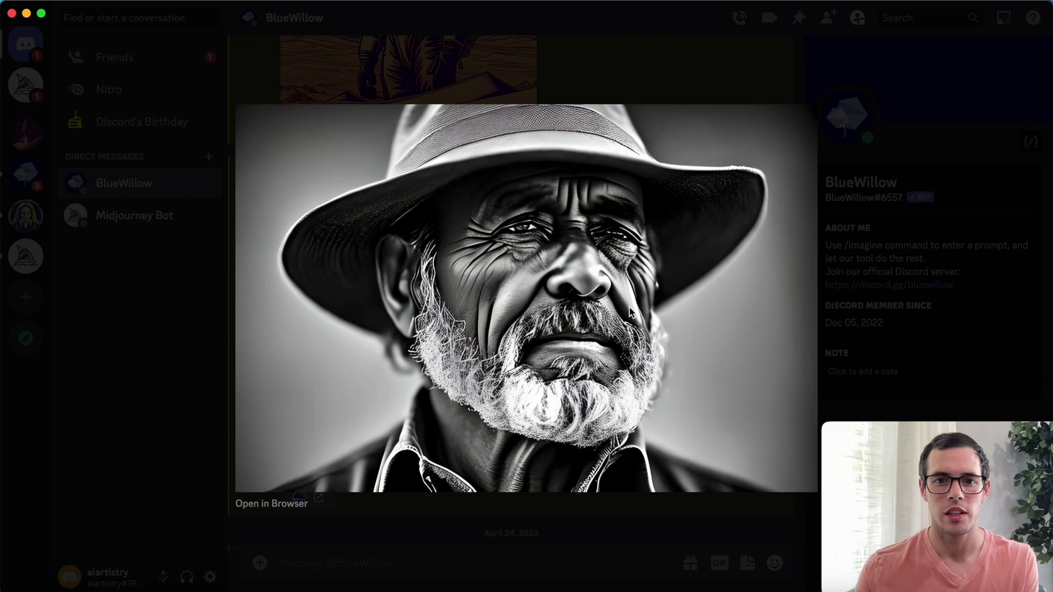
Close the old bearded-man portrait and select its entire prompt text, then clear the selection
click(633, 546)
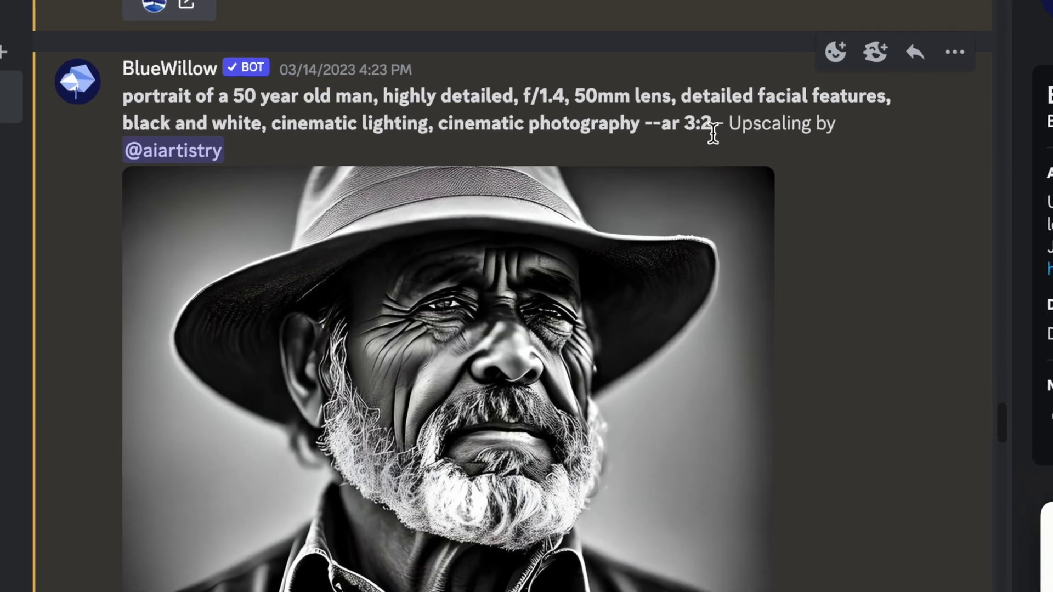
drag(684, 151, 229, 121)
drag(321, 181, 280, 183)
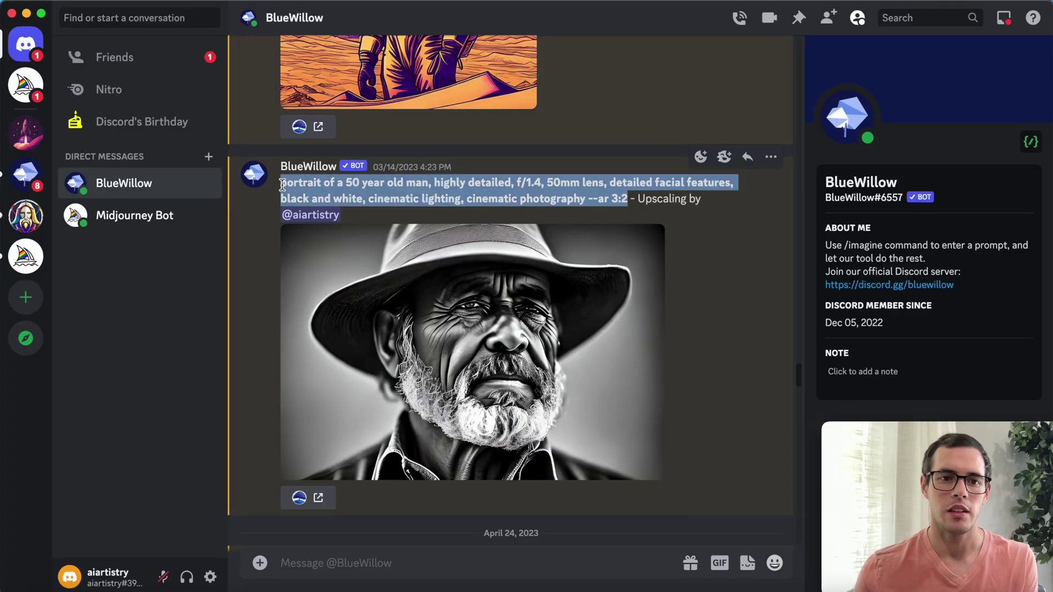
click(322, 562)
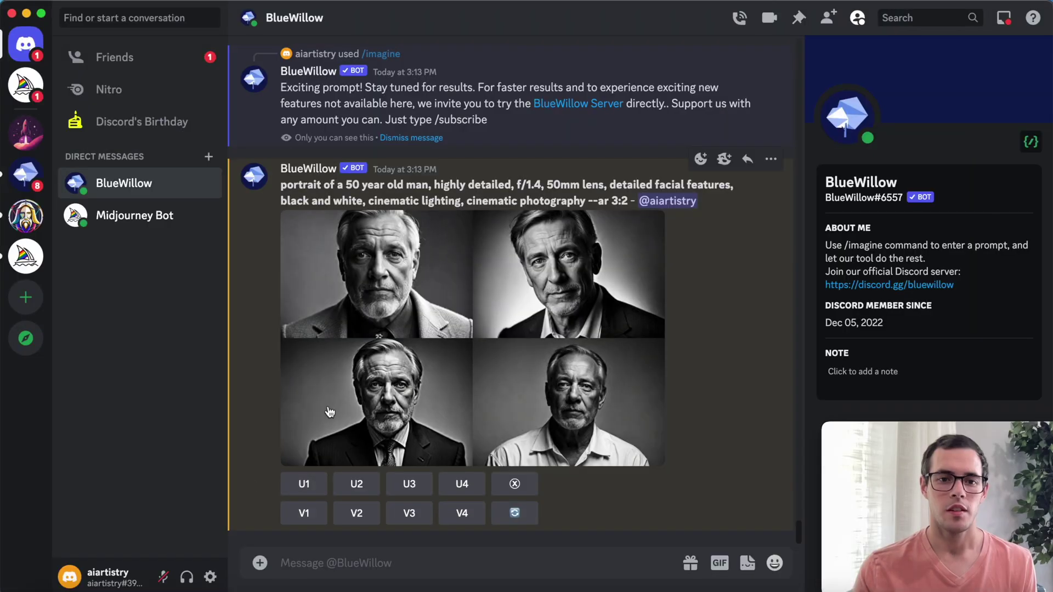
Preview the new portrait grid, request U2 and U3 upscales, and enlarge the second upscale
click(329, 414)
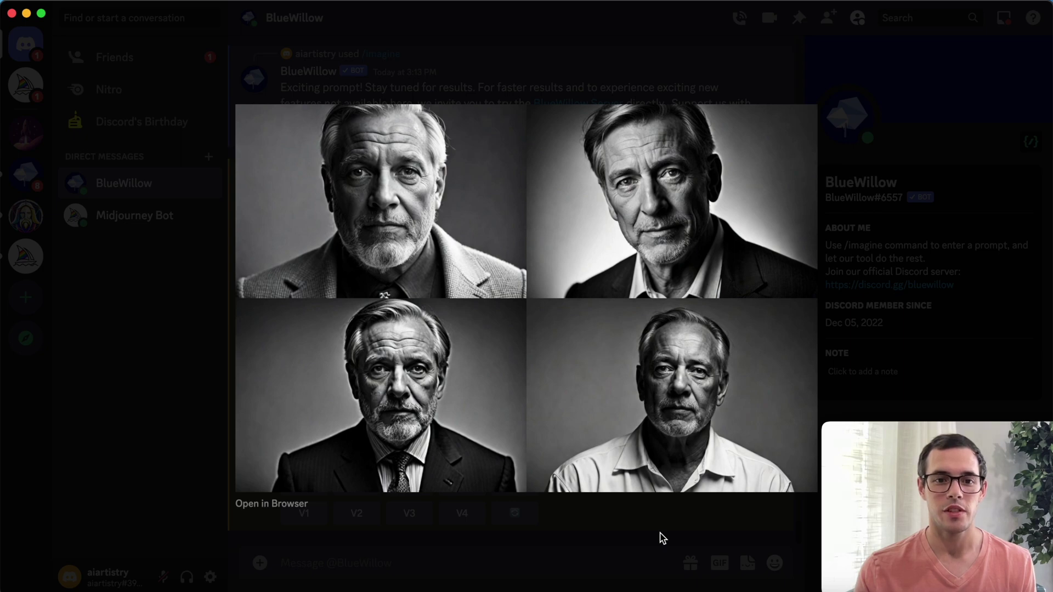
click(662, 538)
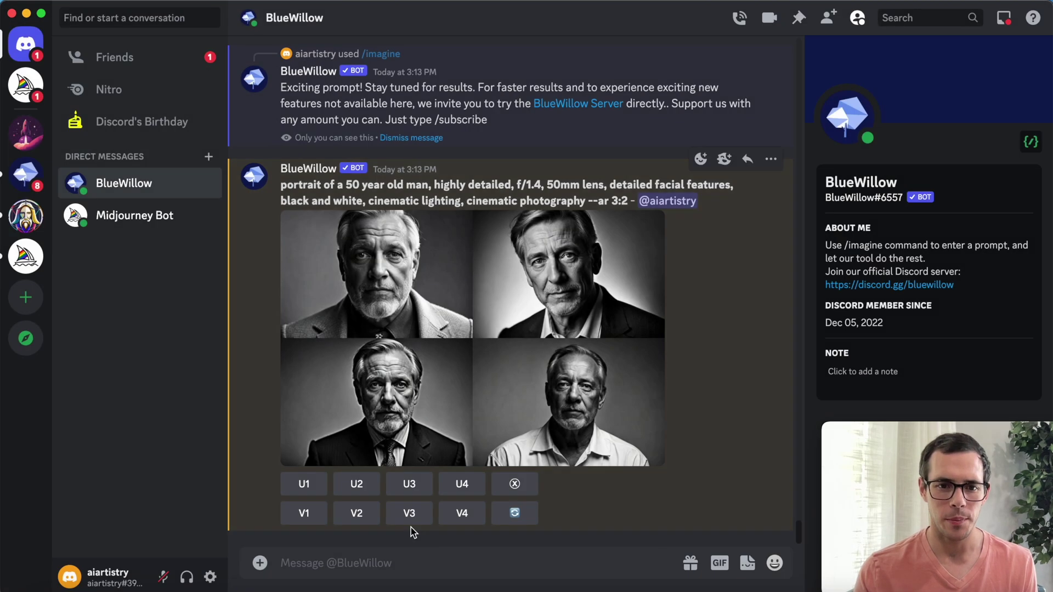
click(354, 495)
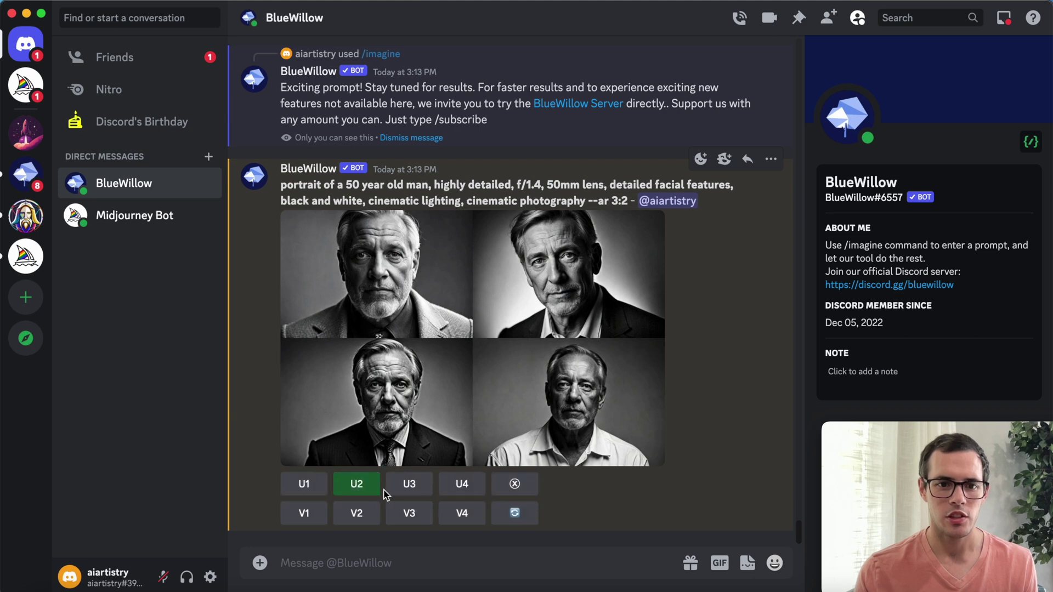
click(403, 493)
click(529, 466)
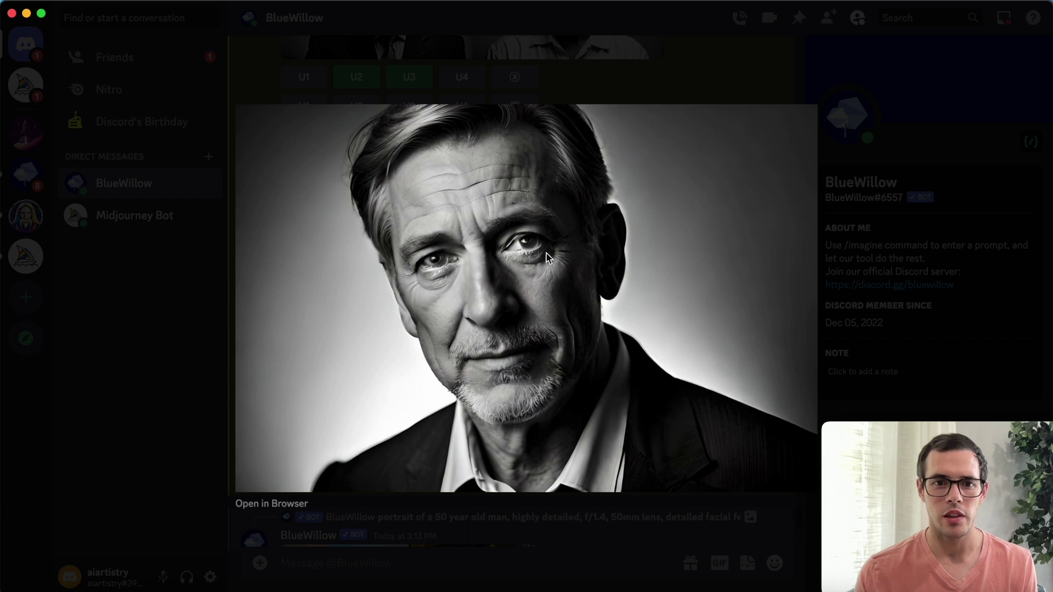
View the third portrait's upscale, the bearded man in a dark suit and patterned tie, enlarged
click(488, 521)
click(464, 408)
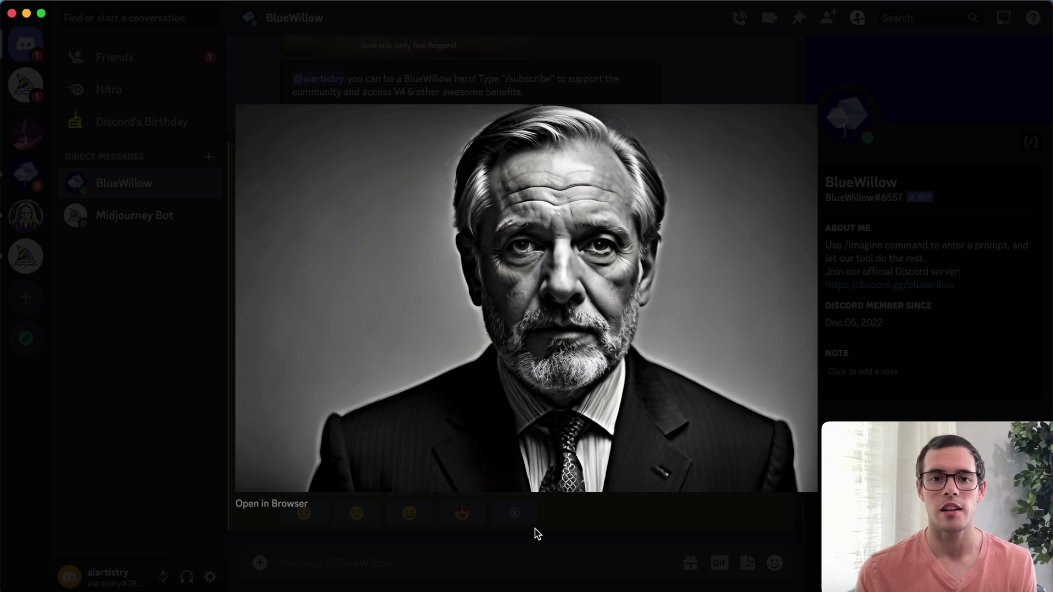
click(537, 534)
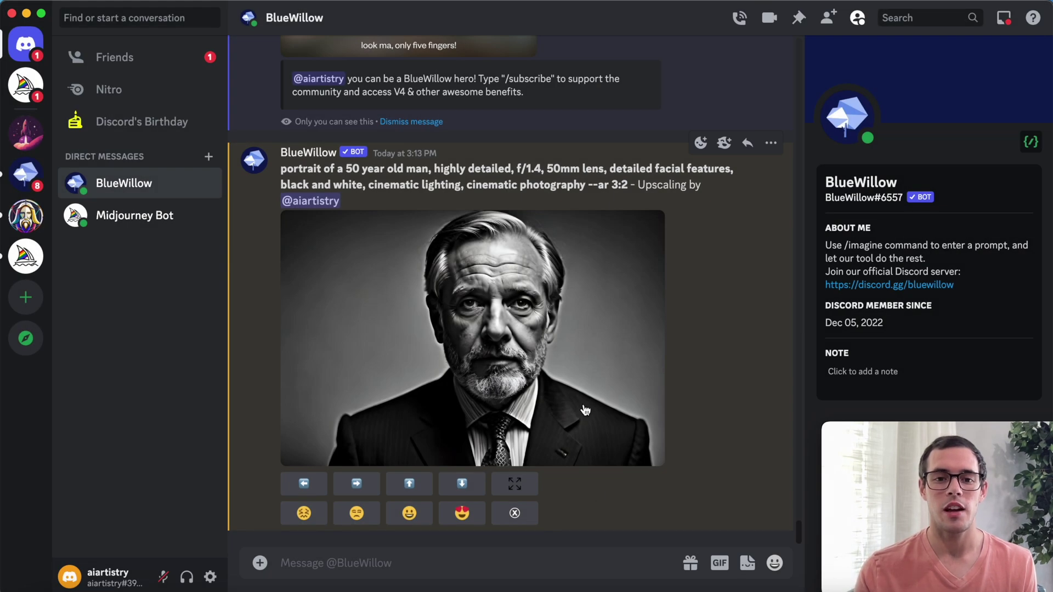